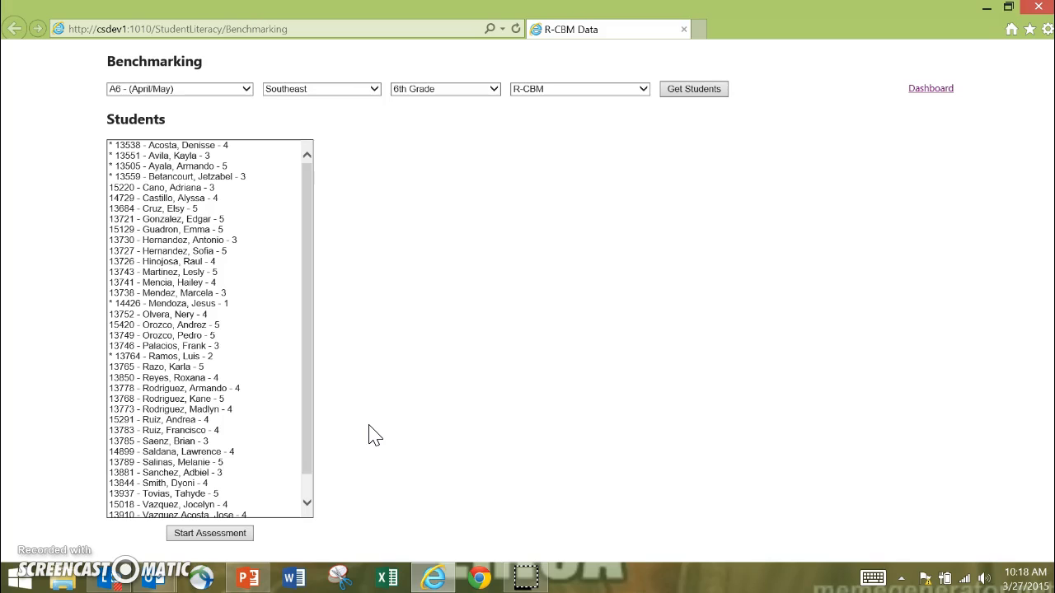
Select the first student without an asterisk in the list and start the R-CBM assessment.
drag(311, 349, 298, 142)
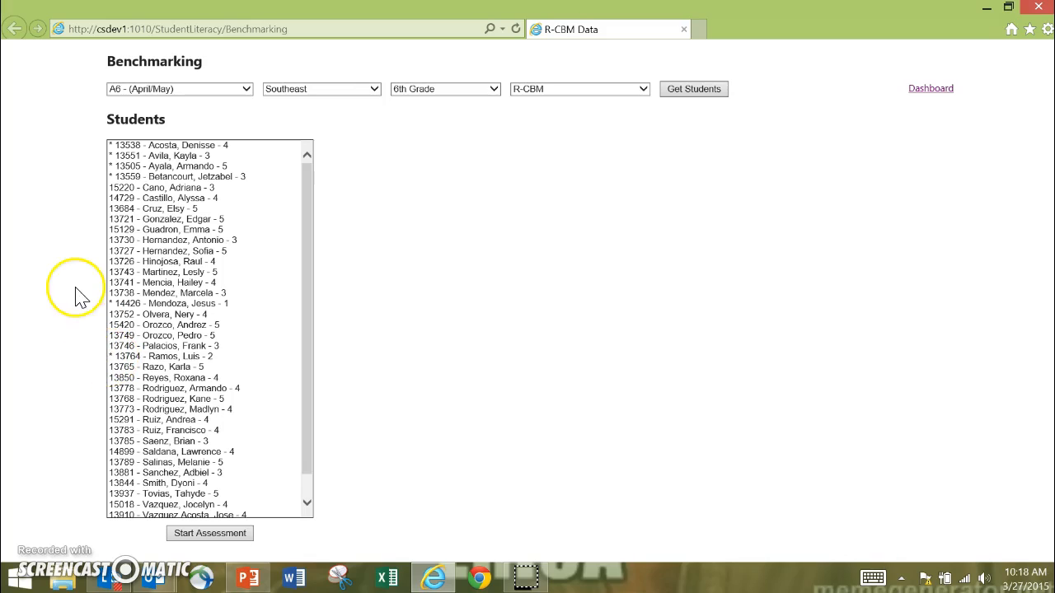
click(135, 188)
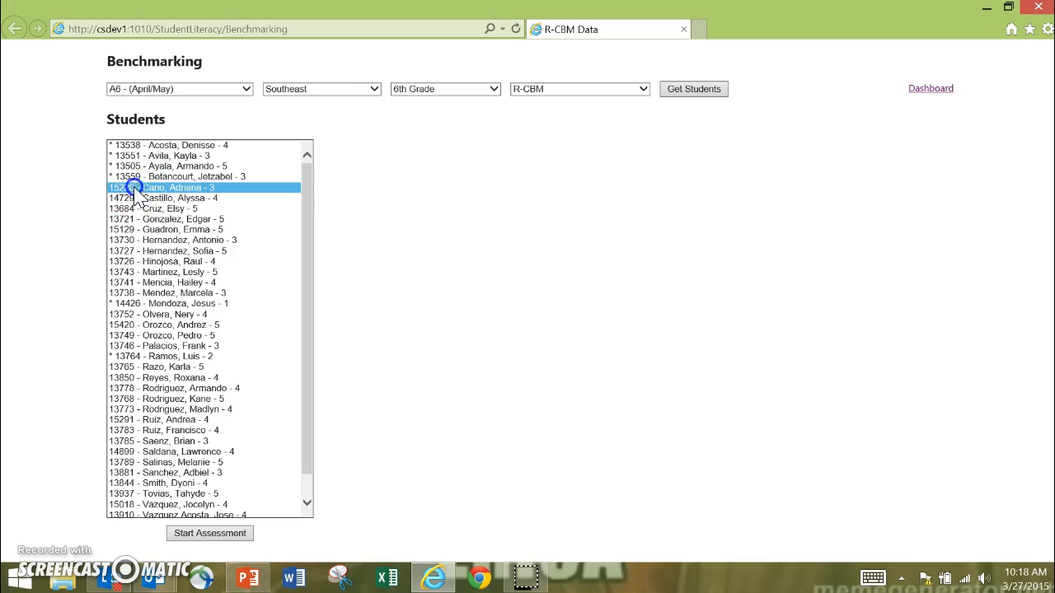
click(237, 535)
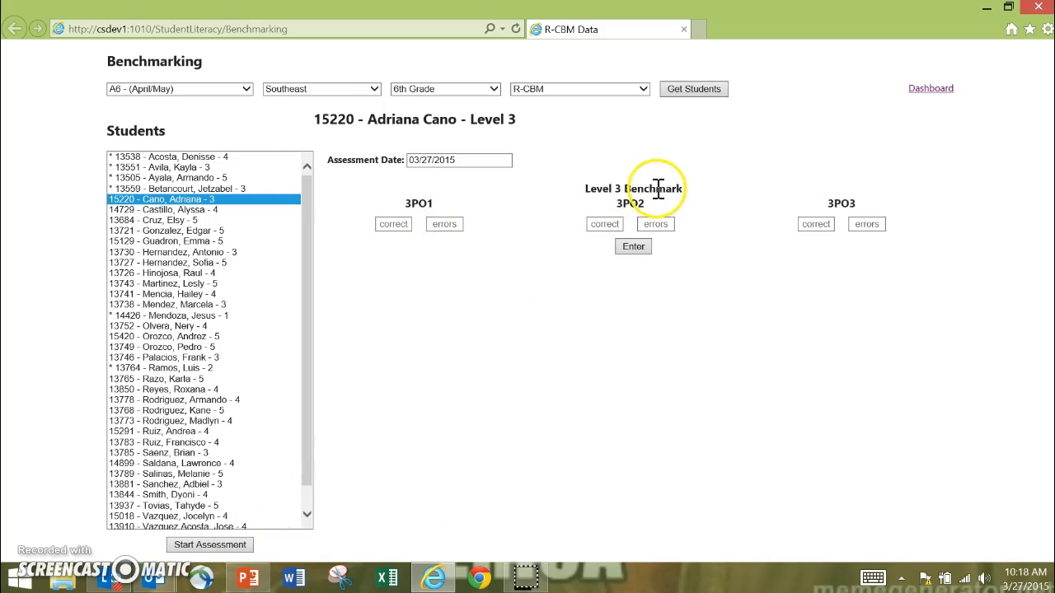
Fill in 66 correct and 0 errors for each of the level 3 passages 3PO1, 3PO2 and 3PO3.
click(391, 224)
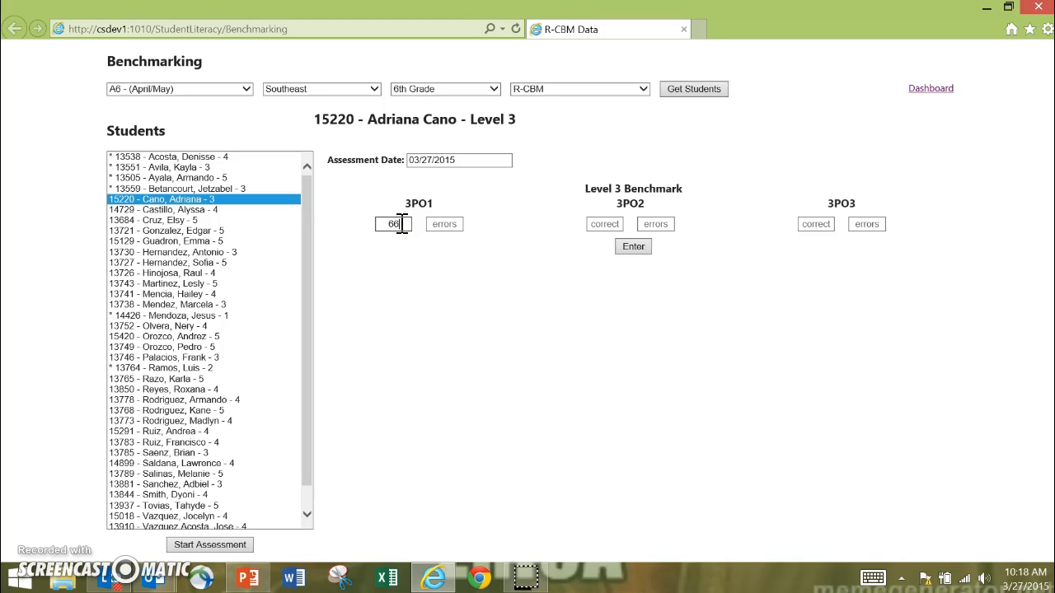
key(Tab)
key(Tab)
key(Tab)
text(0)
key(Tab)
key(Tab)
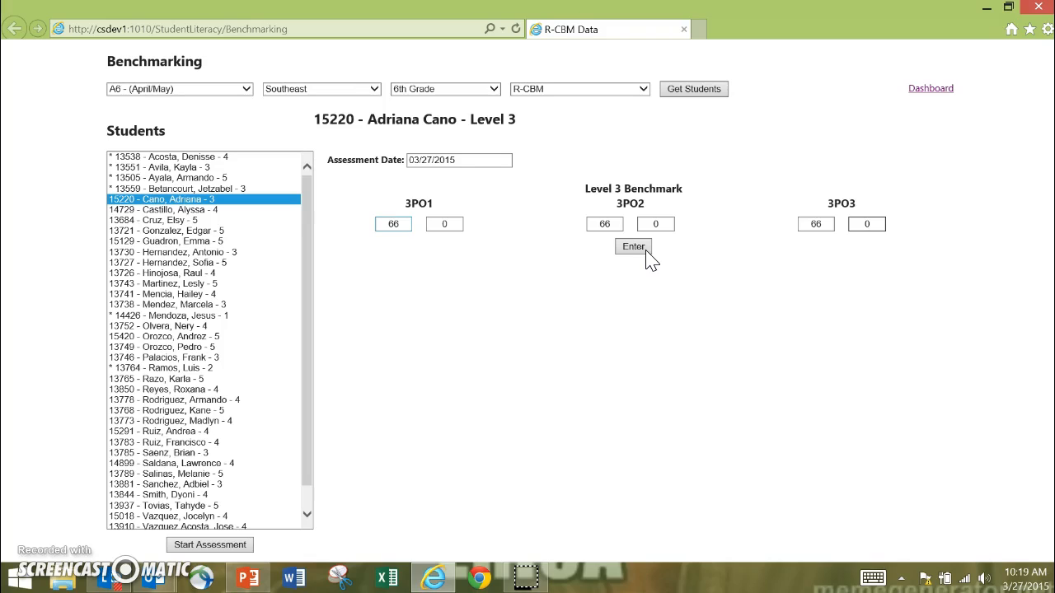
Enter the level 3 scores of 66 and confirm that they are correct.
click(634, 248)
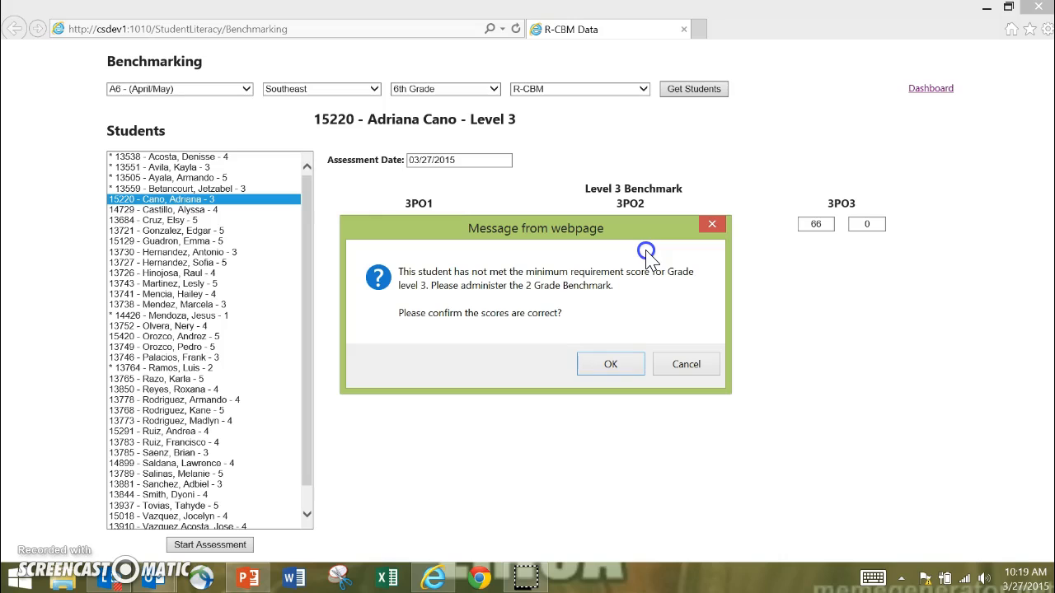
drag(488, 229, 496, 260)
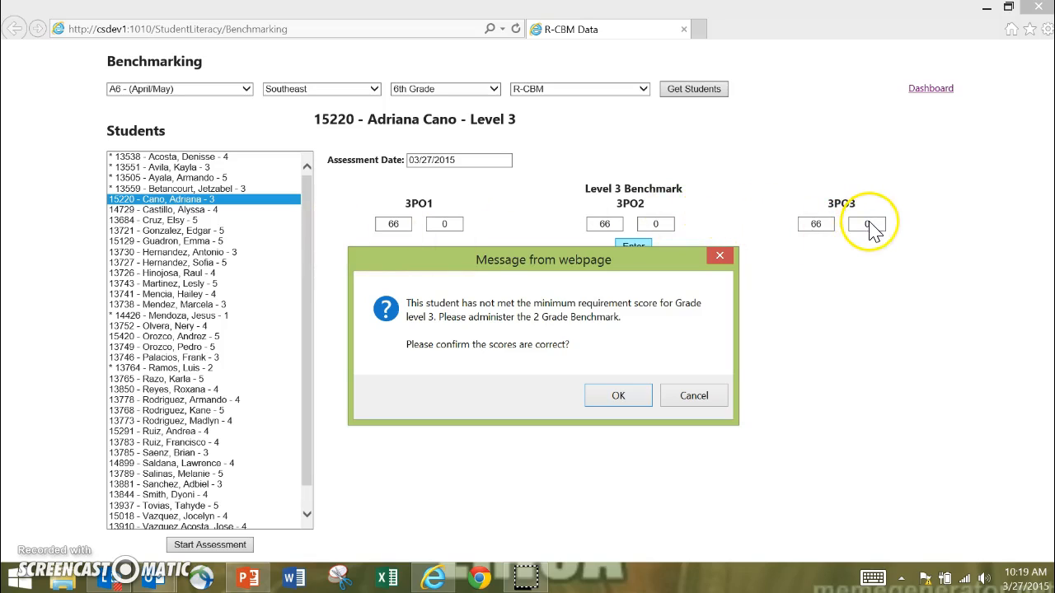
click(618, 396)
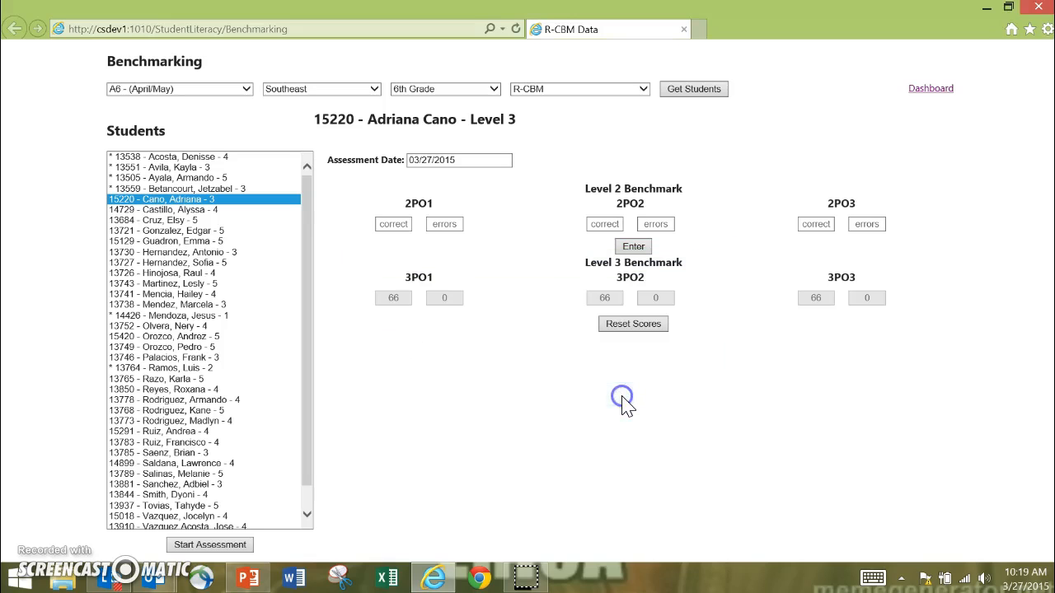
click(405, 299)
click(449, 298)
click(601, 299)
click(656, 299)
click(812, 298)
click(863, 299)
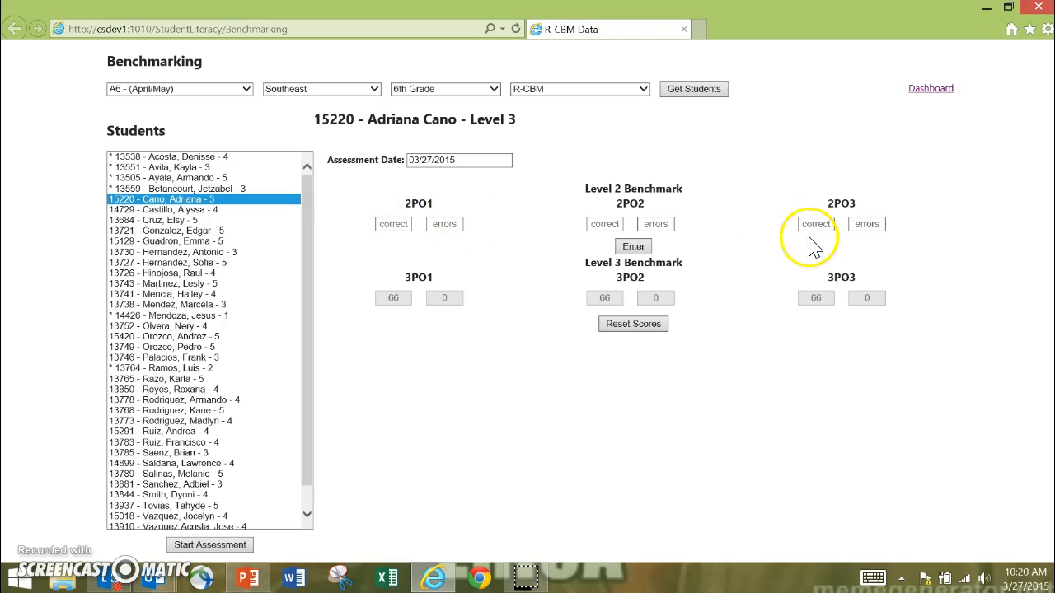
click(714, 310)
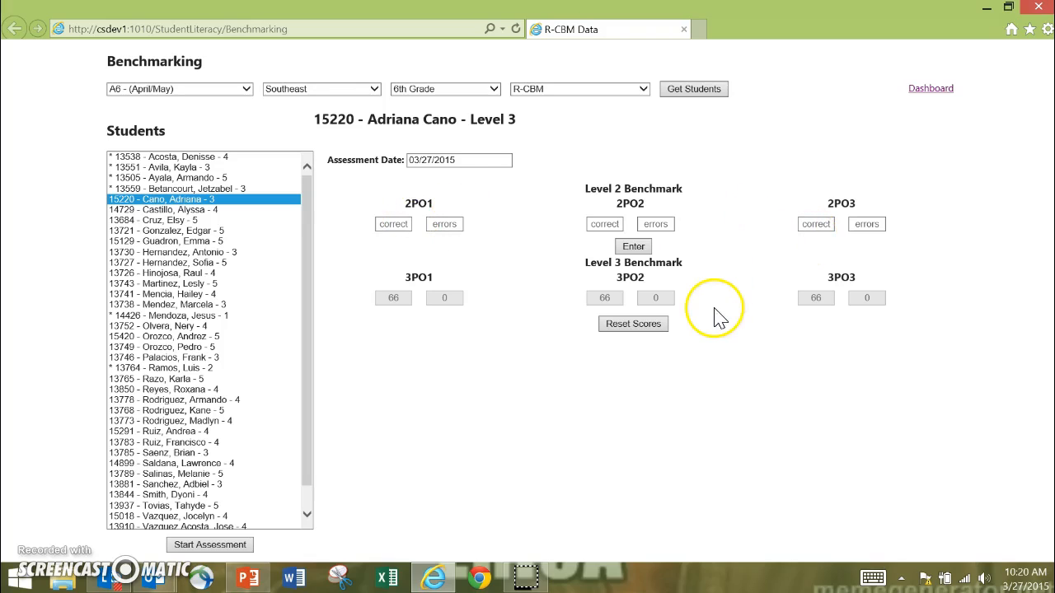
Reset all the student's scores, confirm the reset and start the assessment again.
click(634, 325)
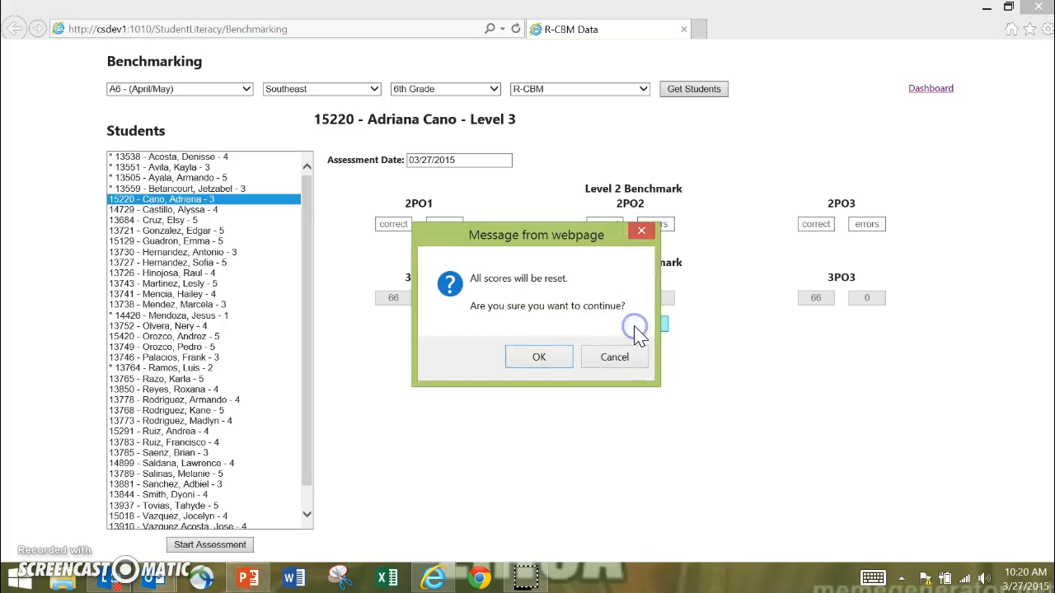
click(564, 364)
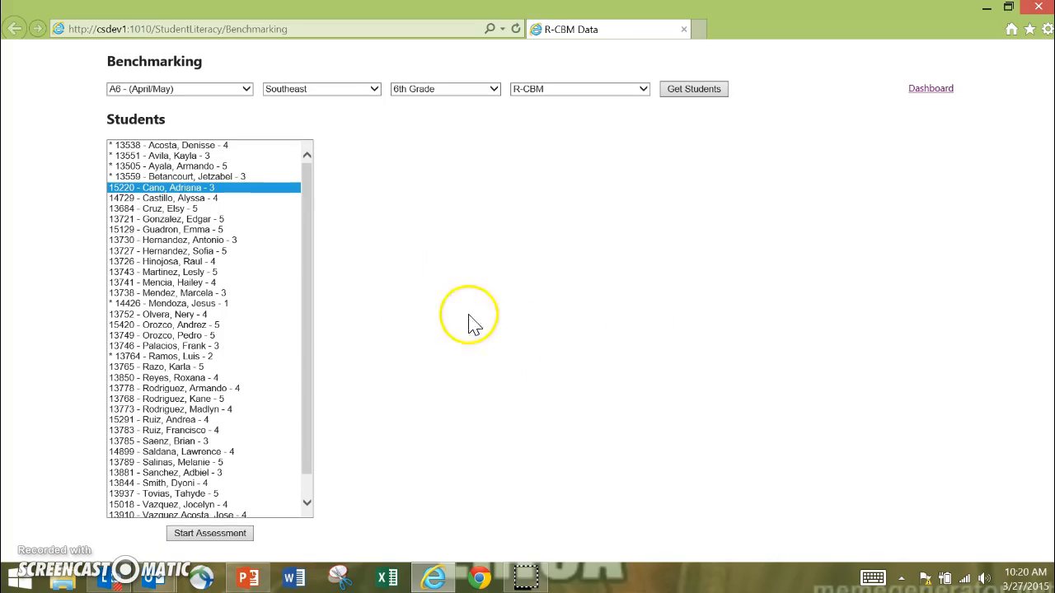
click(233, 537)
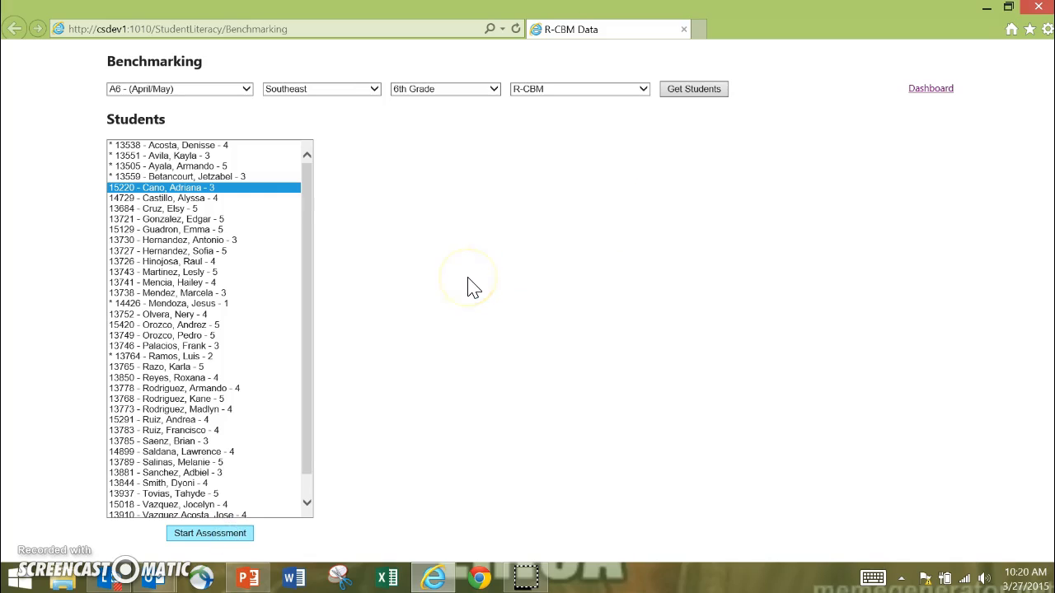
Fill in 103 correct for all three level 3 passages, with 1 error for 3PO1, 0 for 3PO2 and 1 for 3PO3.
click(399, 224)
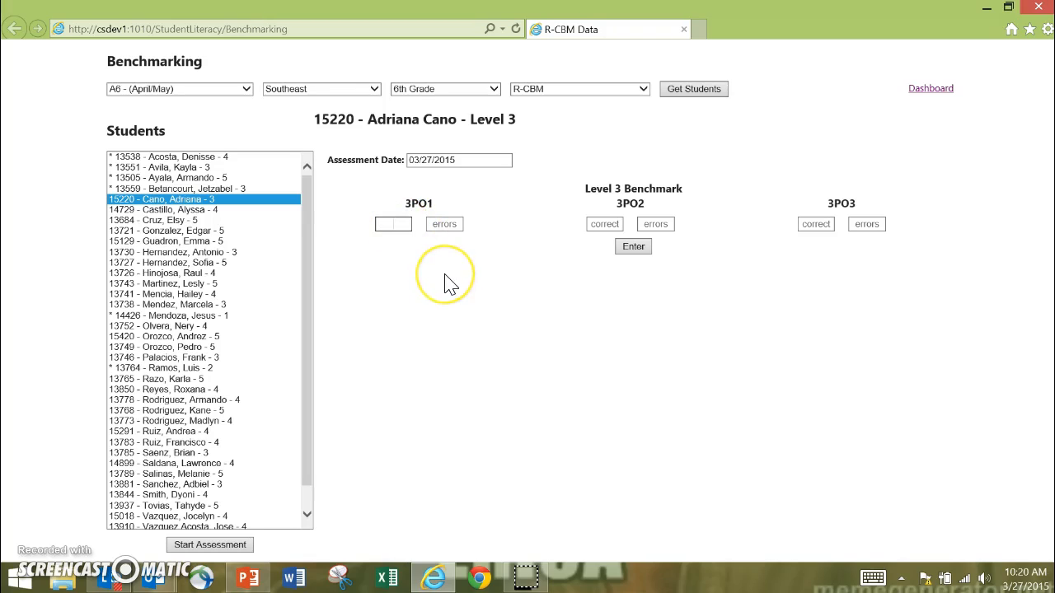
text(103)
key(Tab)
text(1)
key(Tab)
text(1)
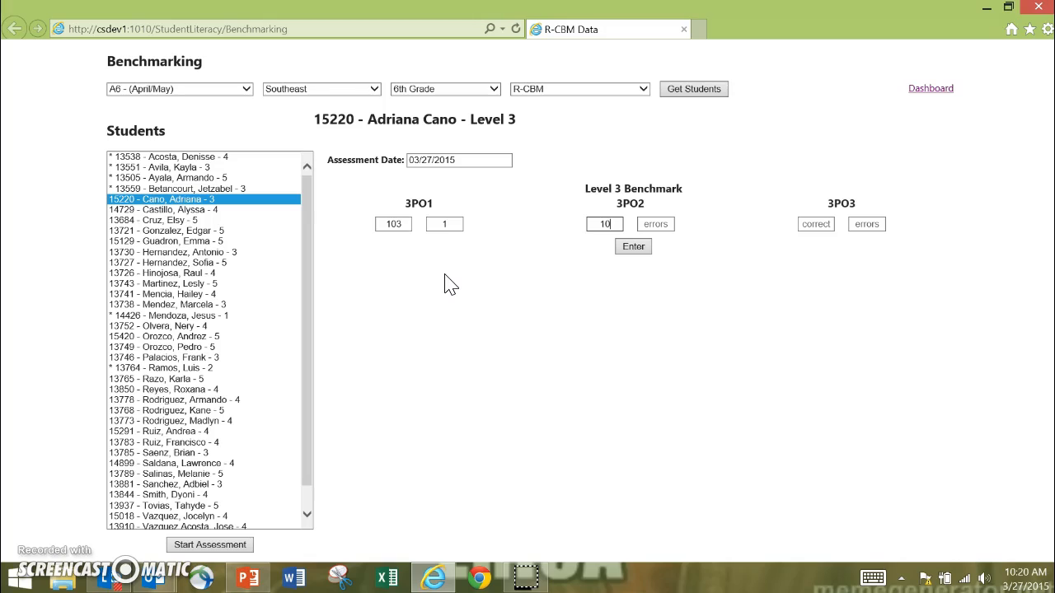
key(Tab)
text(0)
key(Tab)
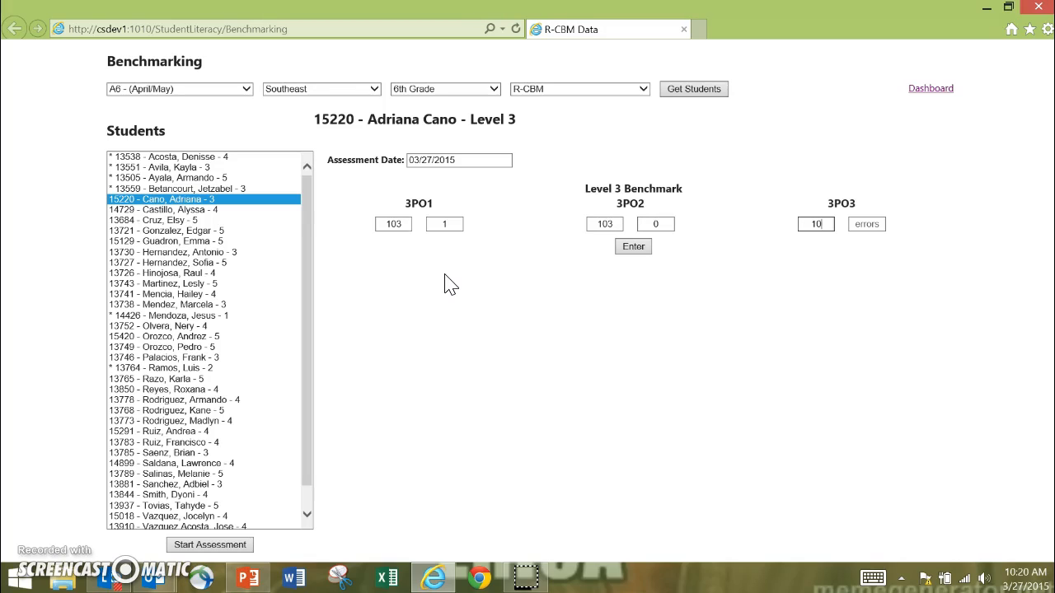
key(Tab)
text(1)
Enter the level 3 scores of 103 and confirm that they are correct.
click(633, 247)
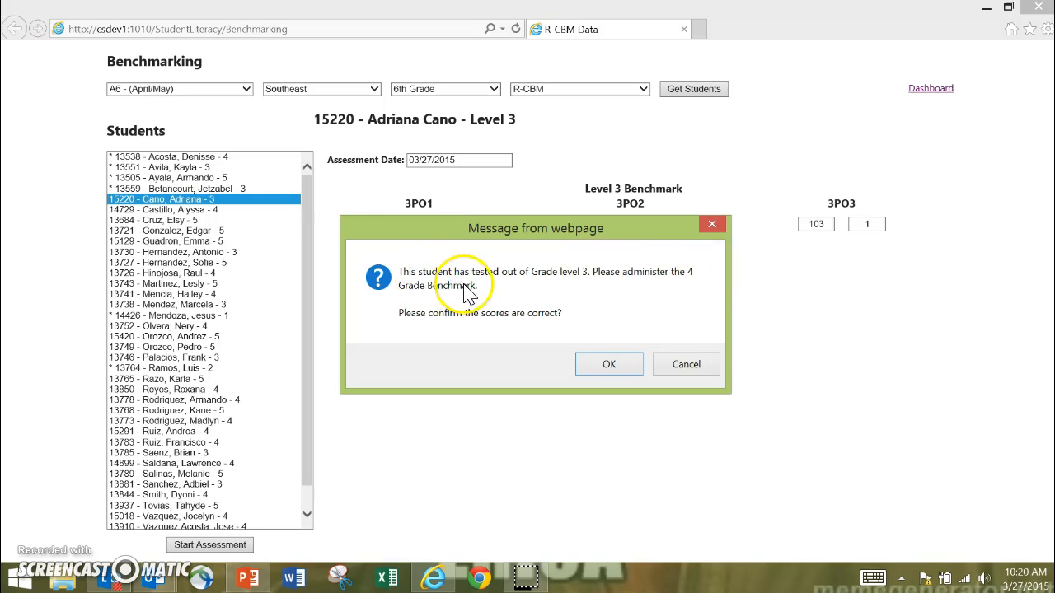
drag(464, 218, 479, 262)
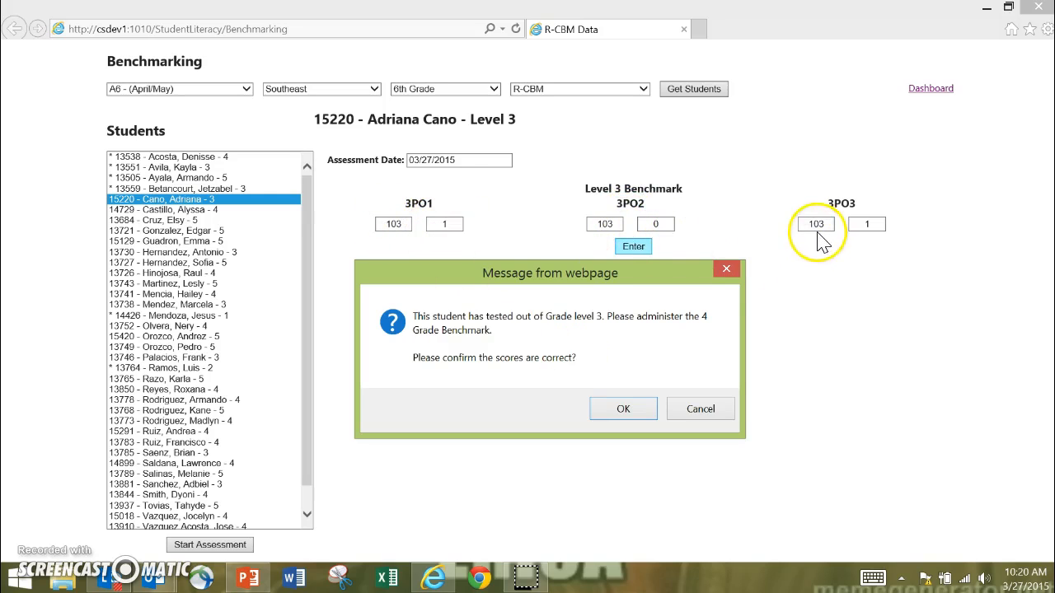
click(624, 417)
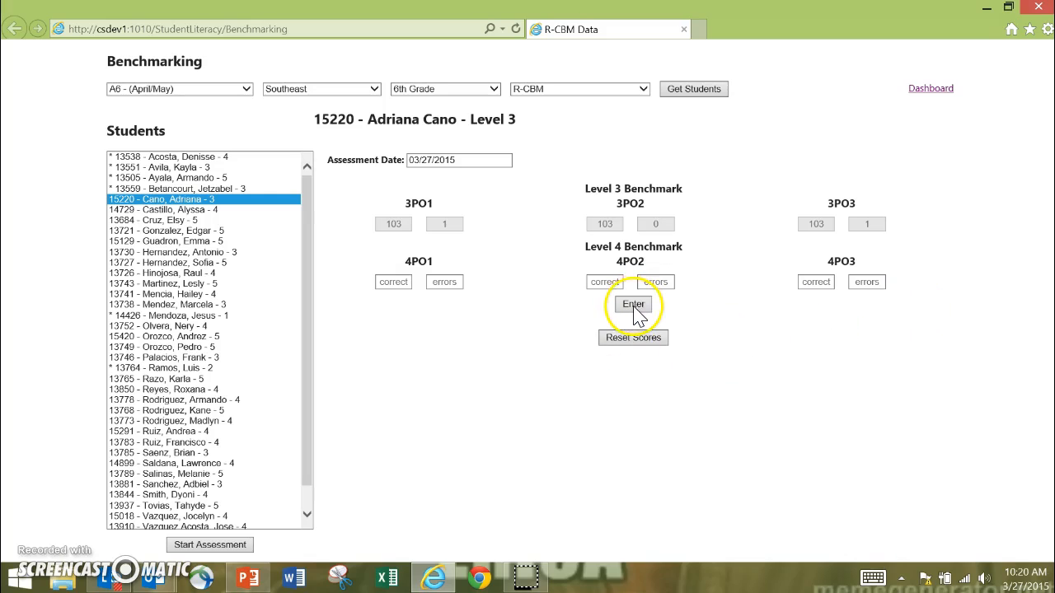
Reset the level 3 scores of 103 and try to restart the same student's assessment.
click(618, 340)
click(542, 356)
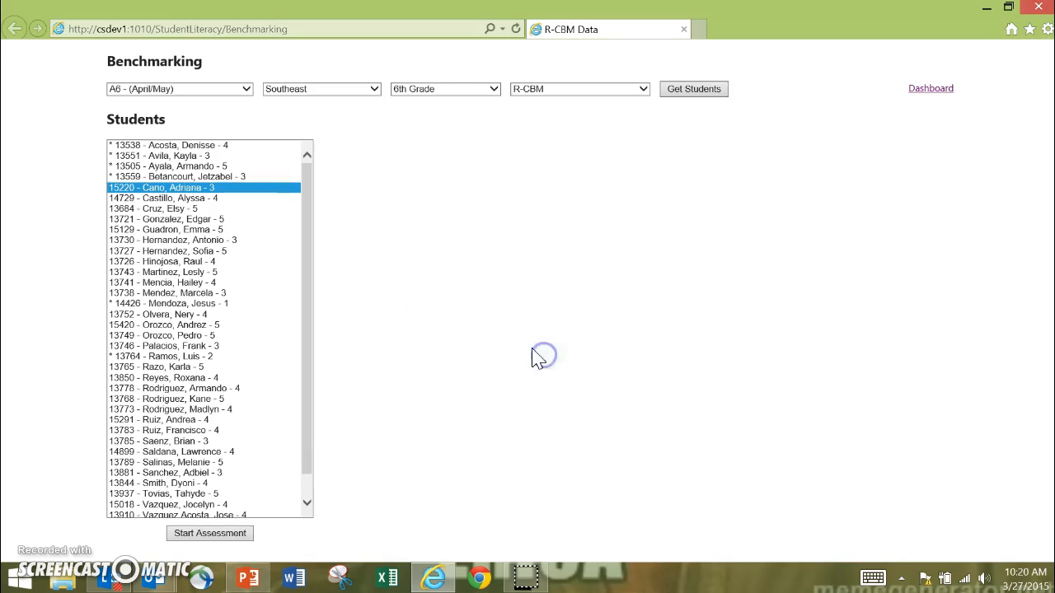
click(242, 535)
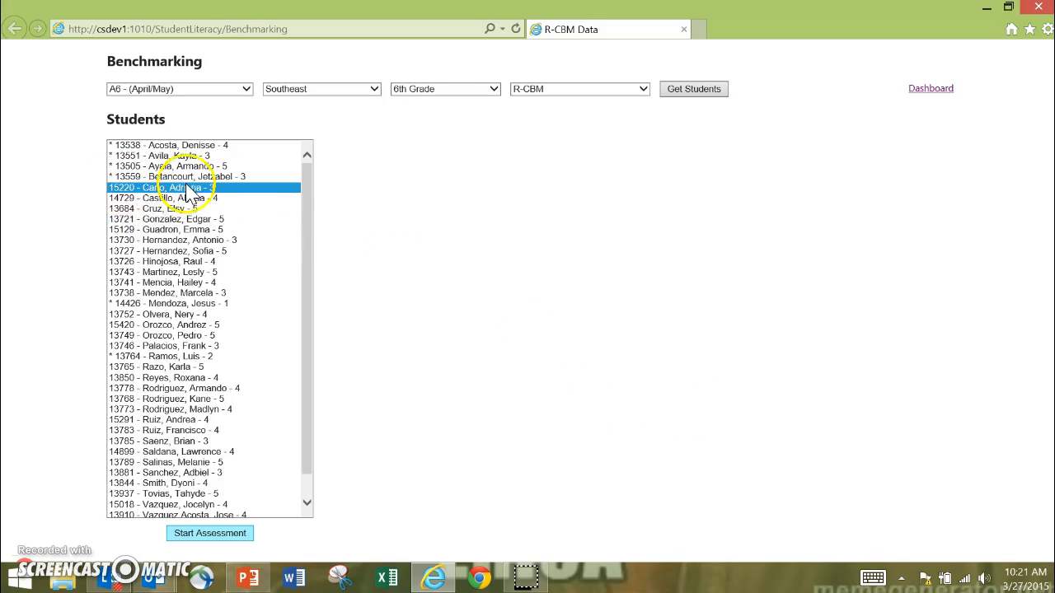
click(238, 536)
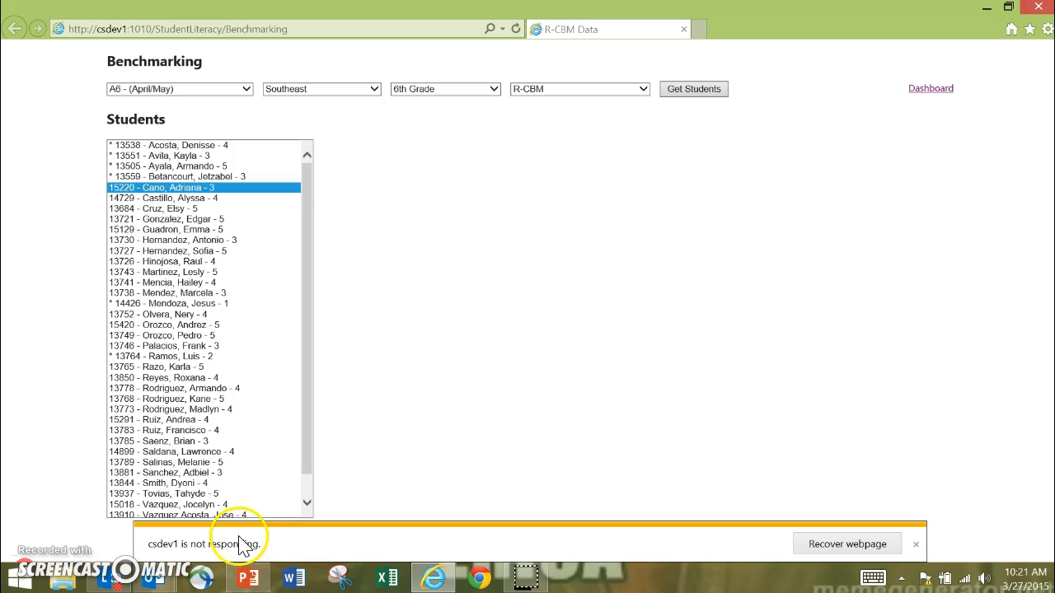
Recover the unresponsive webpage, cancel the problem check, and load the student list again in Internet Explorer.
click(886, 545)
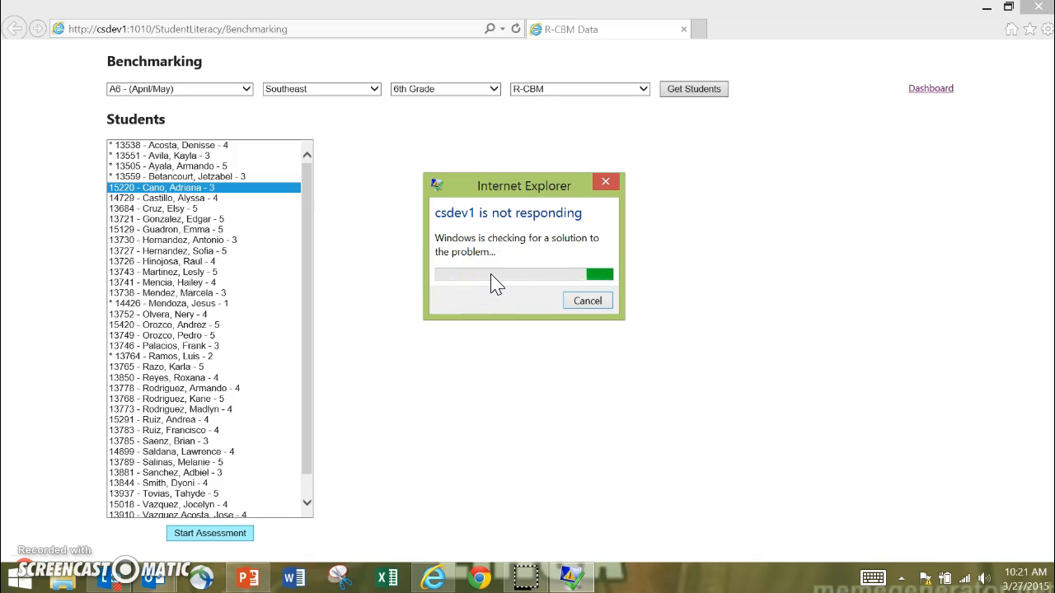
click(588, 301)
click(437, 580)
mouse_move(436, 579)
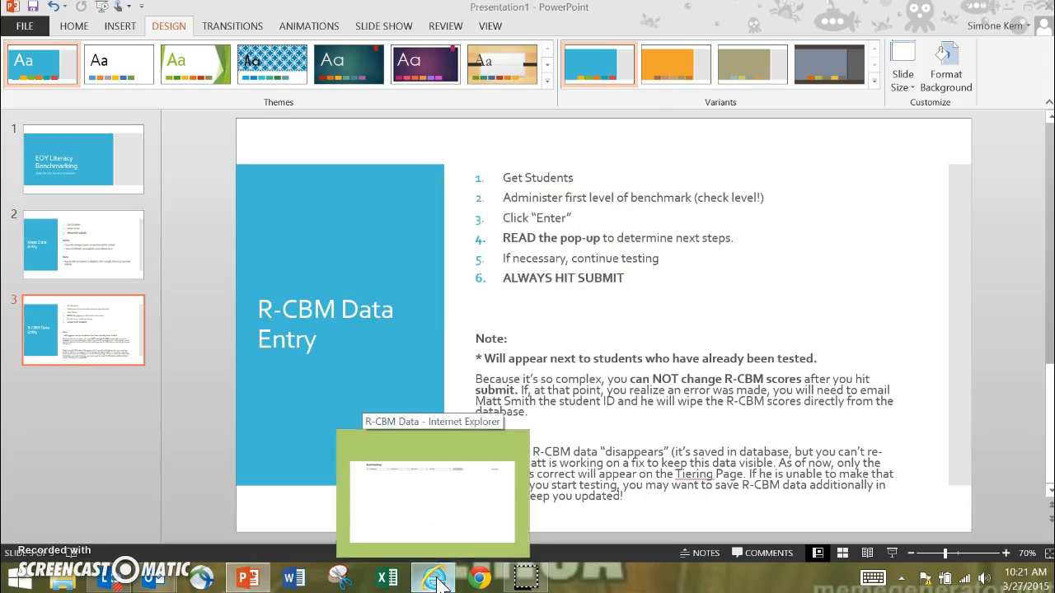
click(436, 535)
click(712, 96)
click(527, 270)
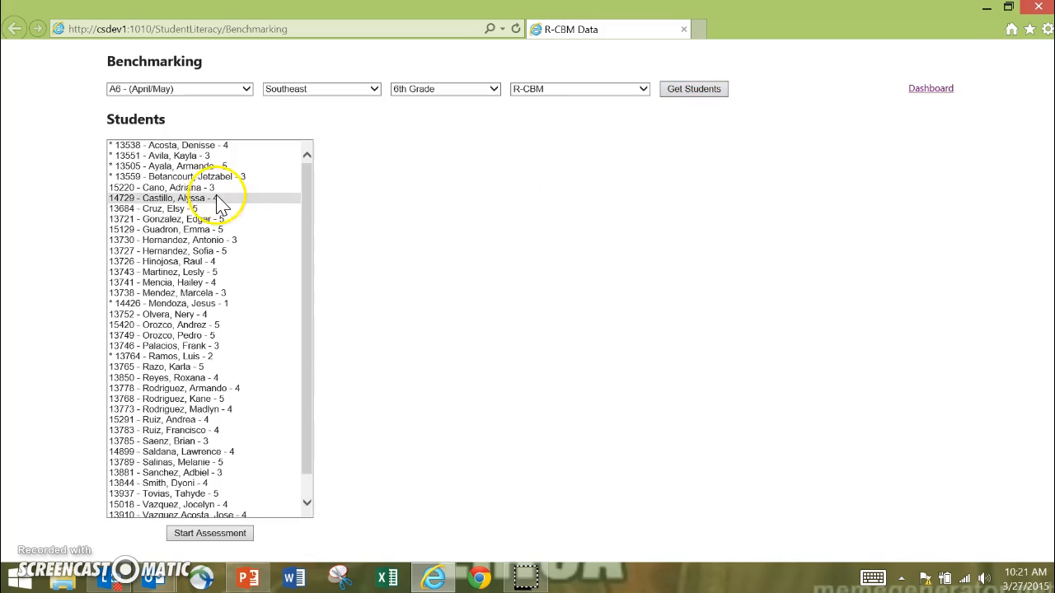
Start the assessment for the first student without an asterisk and fill in 67 correct and 1 error for 3PO1, 3PO2 and 3PO3.
click(206, 188)
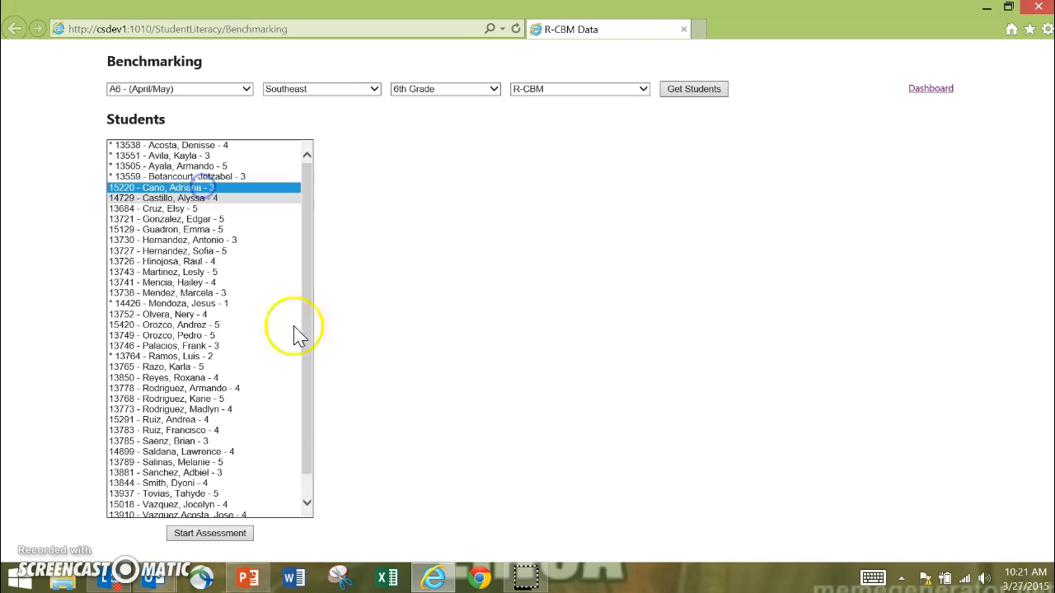
click(245, 537)
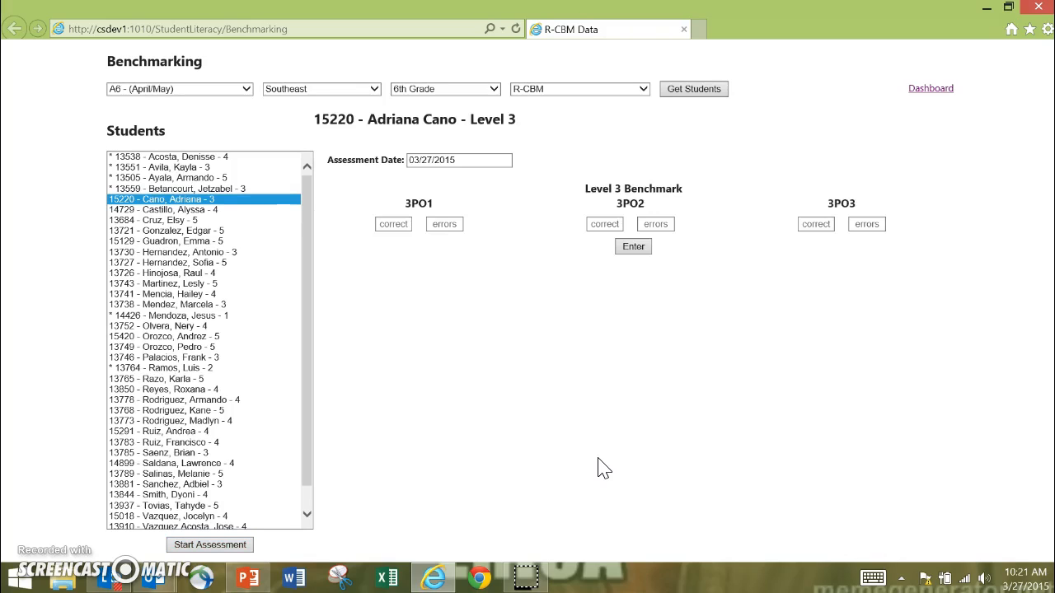
click(394, 224)
text(67)
key(Tab)
text(1)
key(Tab)
text(67)
key(Tab)
text(1)
key(Tab)
text(67)
key(Tab)
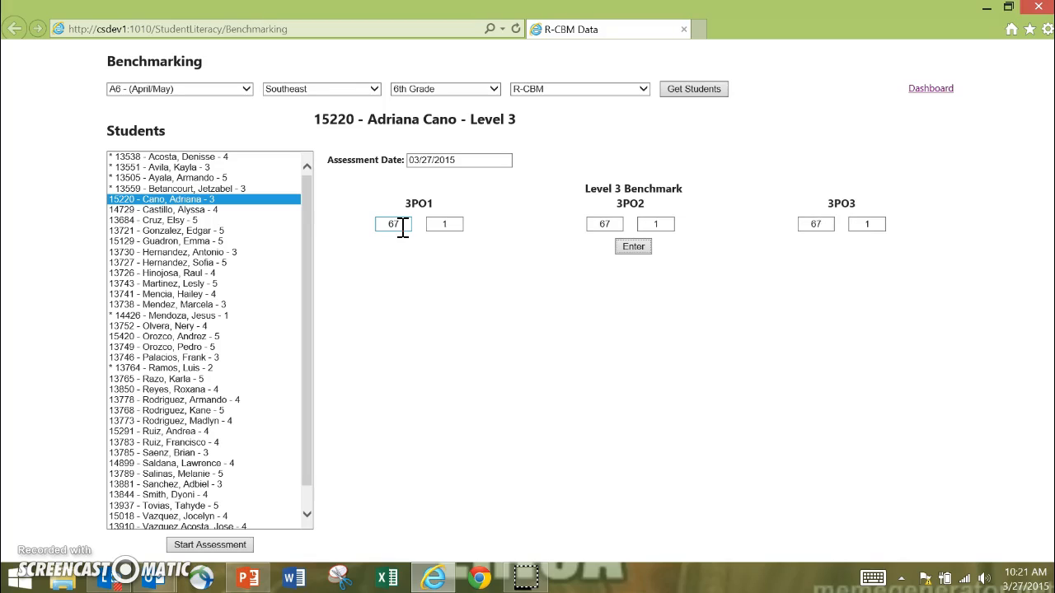
Enter the level 3 scores of 67, confirm that they are correct and submit them.
click(624, 247)
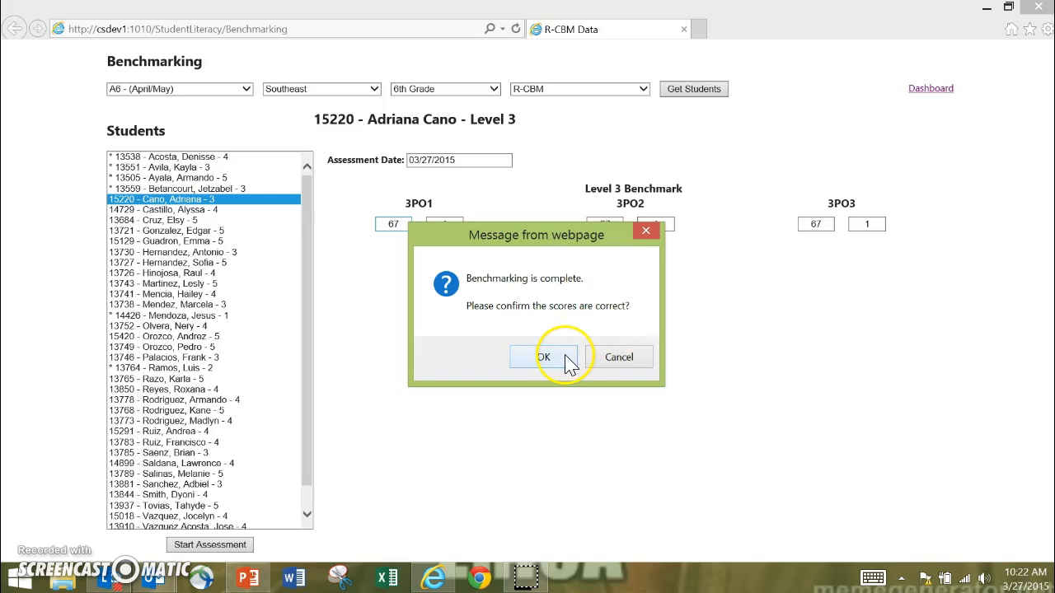
drag(555, 239, 560, 264)
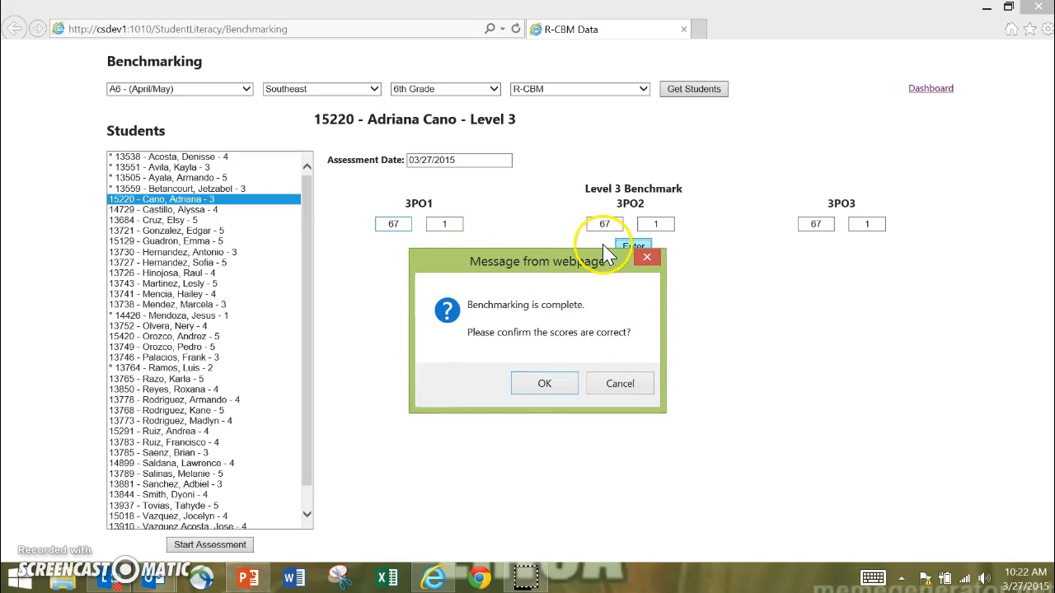
click(530, 391)
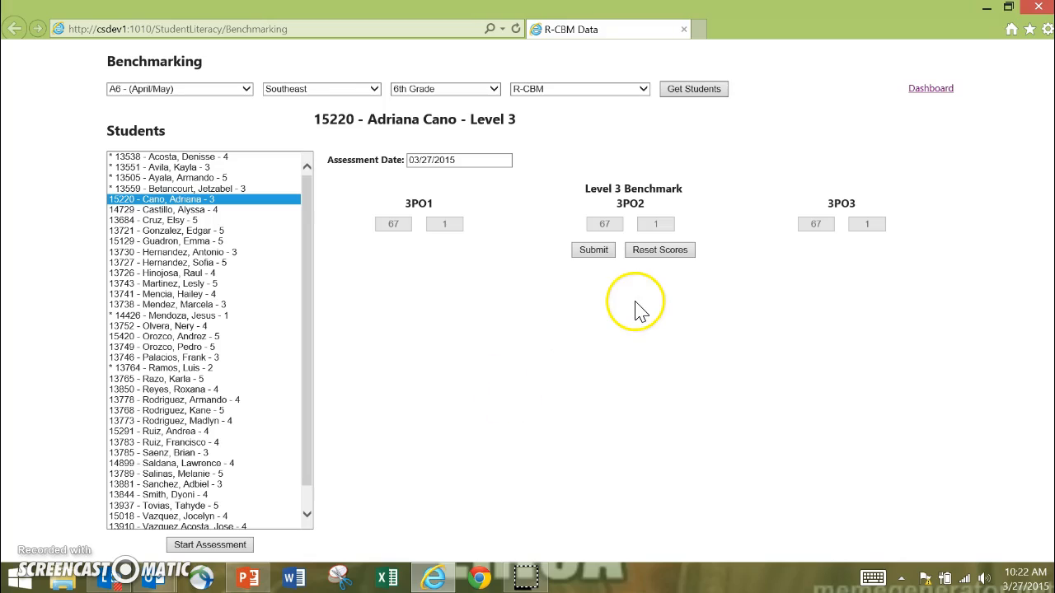
click(595, 251)
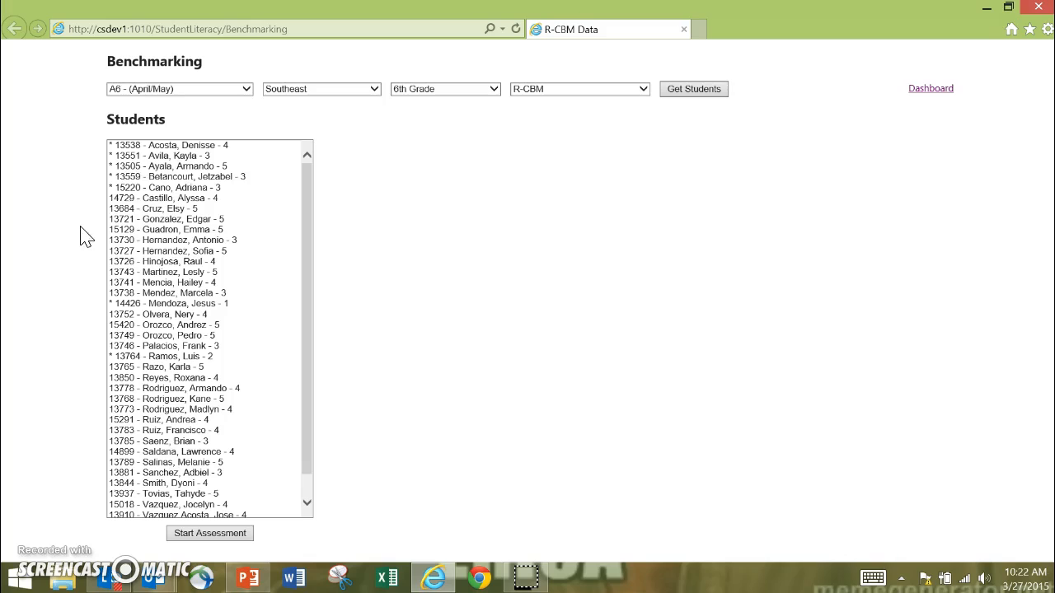
Check the tested student's entry in the list and switch to the R-CBM Data Entry slide in PowerPoint.
click(121, 178)
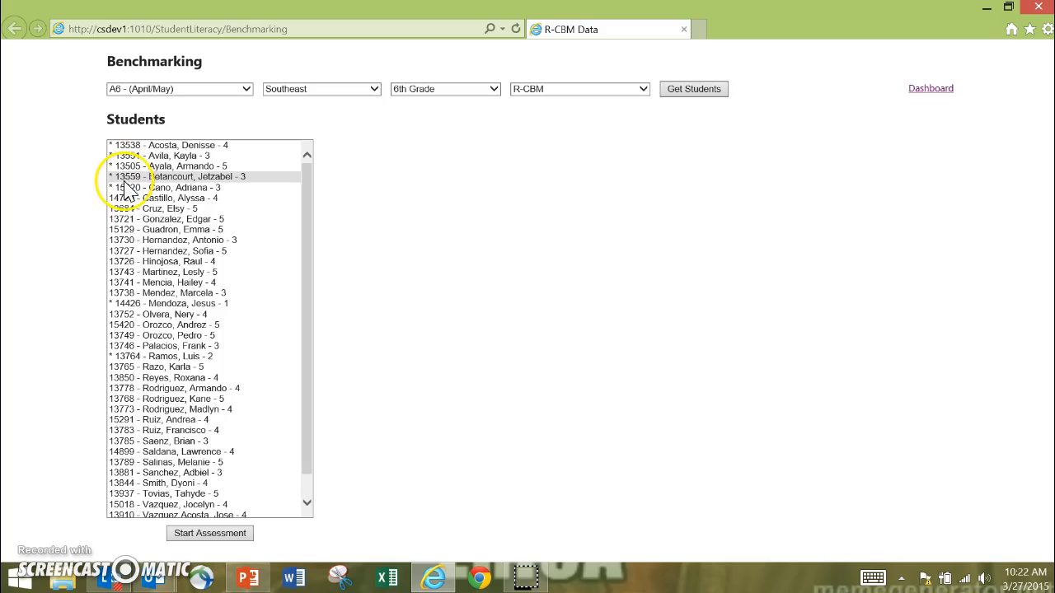
click(239, 188)
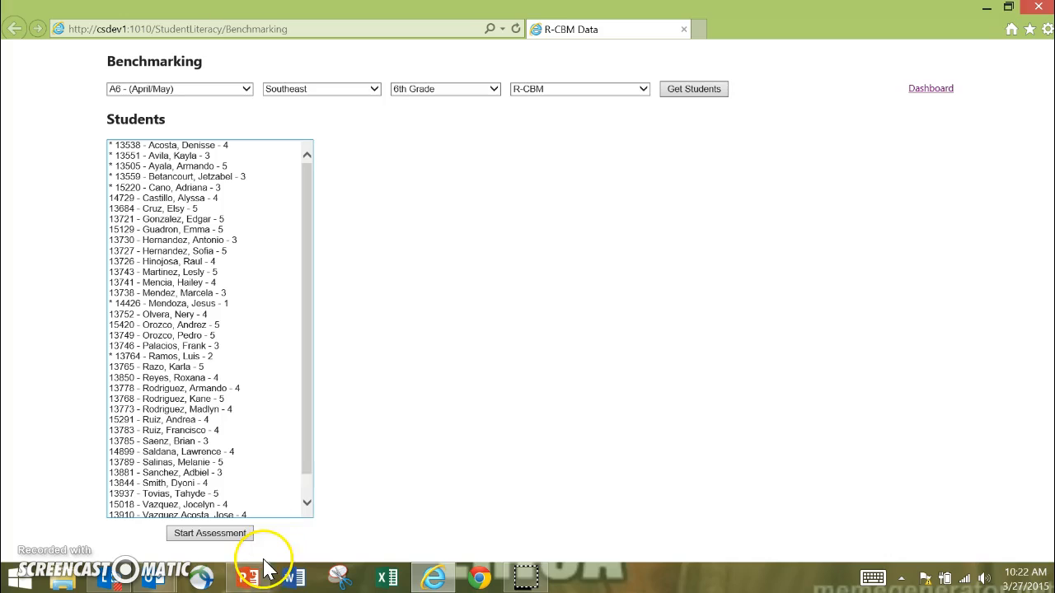
click(251, 585)
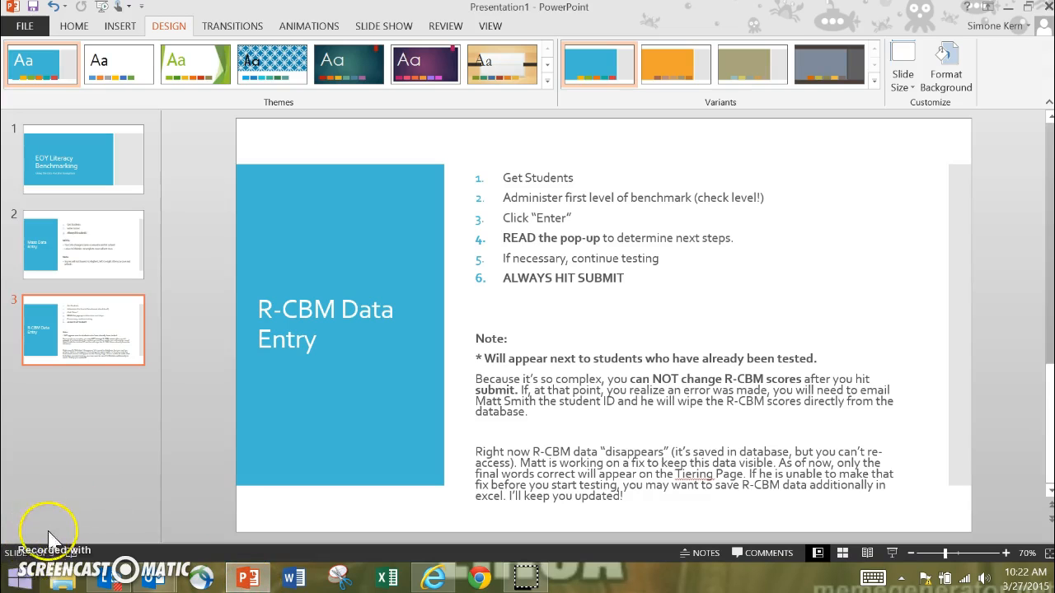
click(528, 582)
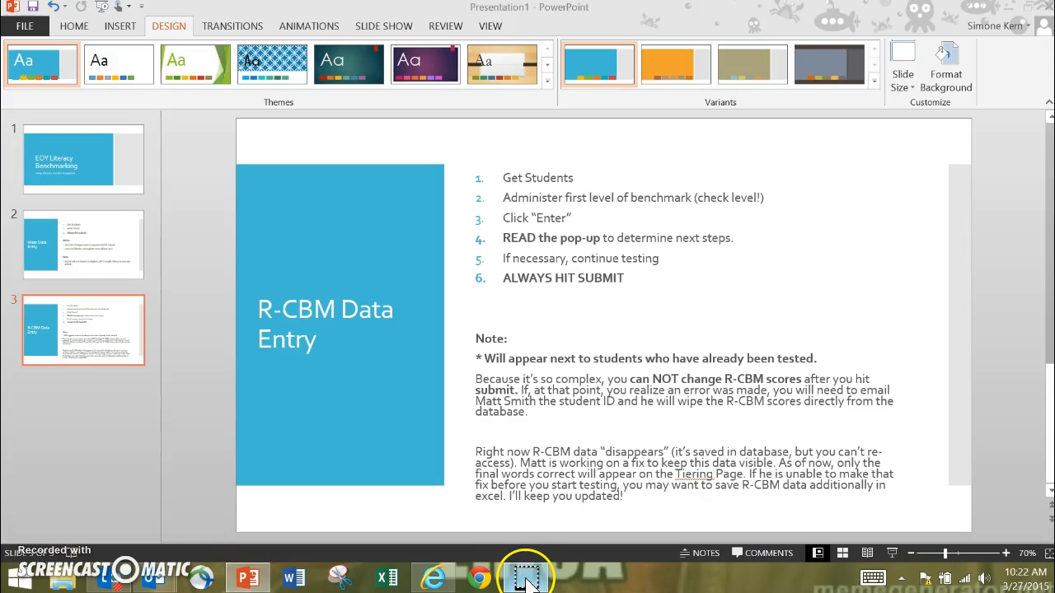